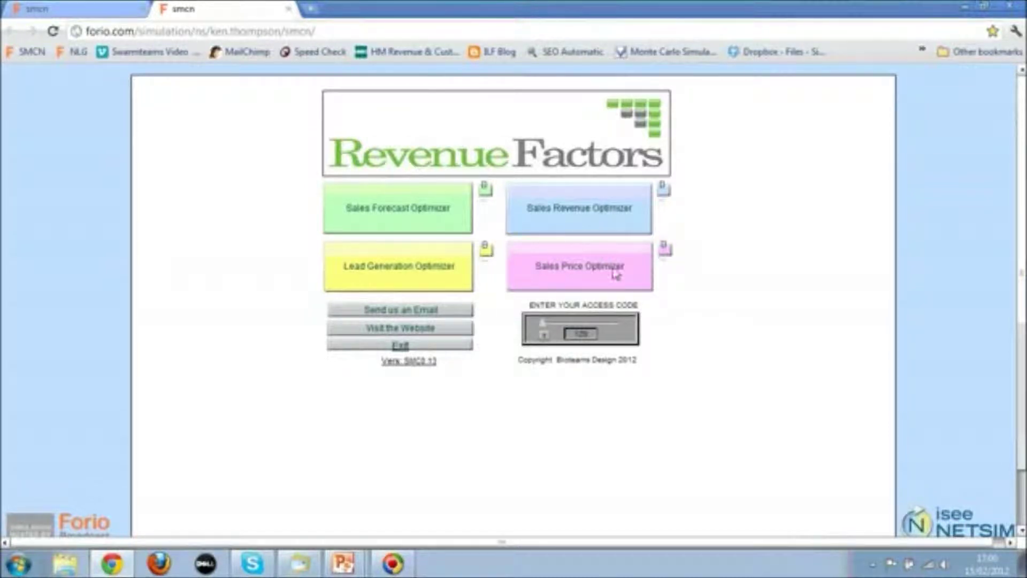
# - Open the Sales Forecast Optimizer and run its simulation
pyautogui.click(419, 213)
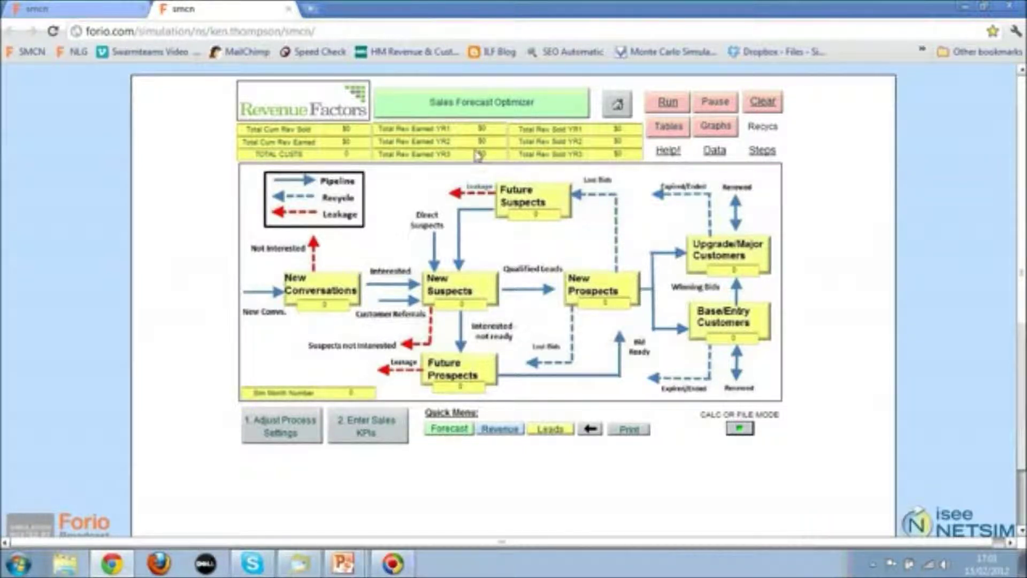
pyautogui.click(673, 112)
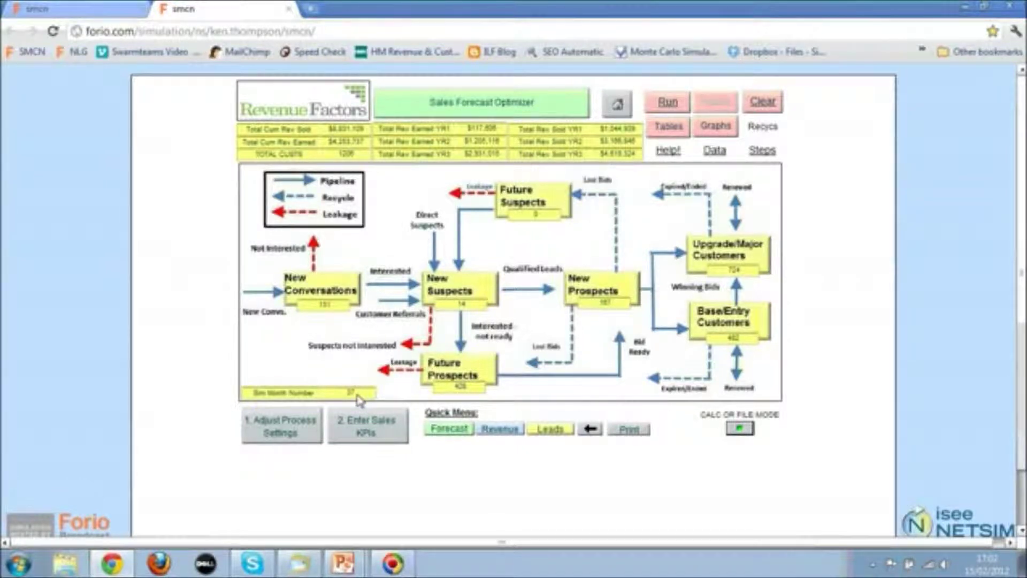
# - Review the forecast's process settings and sales KPI inputs, and return to the pipeline diagram
pyautogui.click(297, 434)
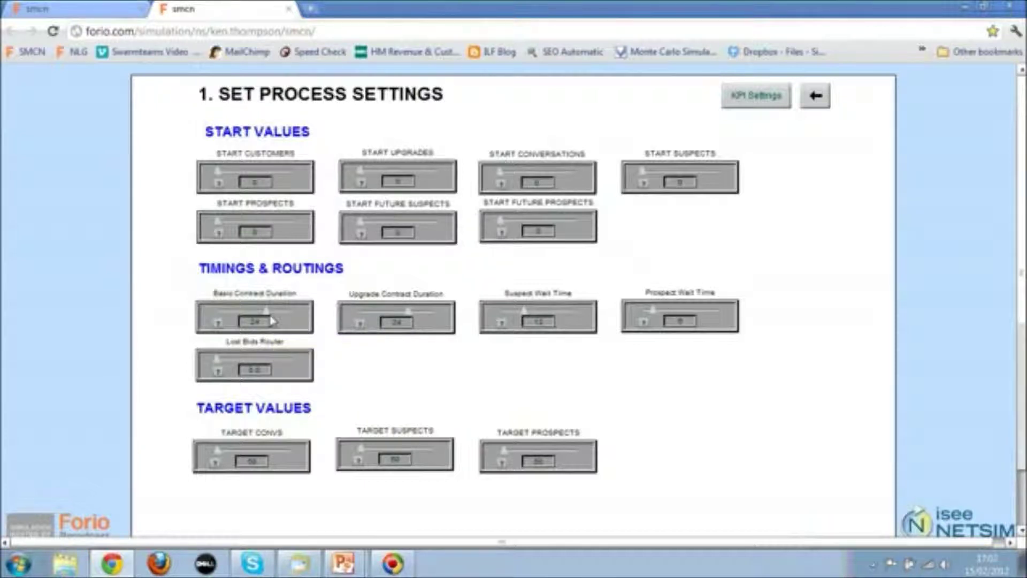
pyautogui.moveTo(268, 312)
pyautogui.mouseDown()
pyautogui.moveTo(238, 314)
pyautogui.moveTo(268, 314)
pyautogui.mouseUp()
pyautogui.click(761, 103)
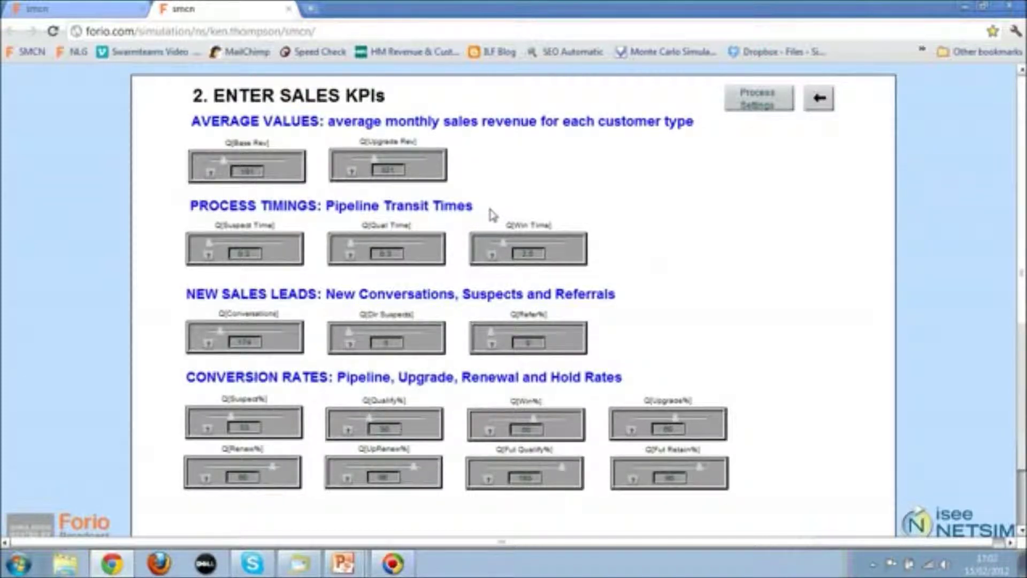
pyautogui.click(247, 160)
pyautogui.click(819, 104)
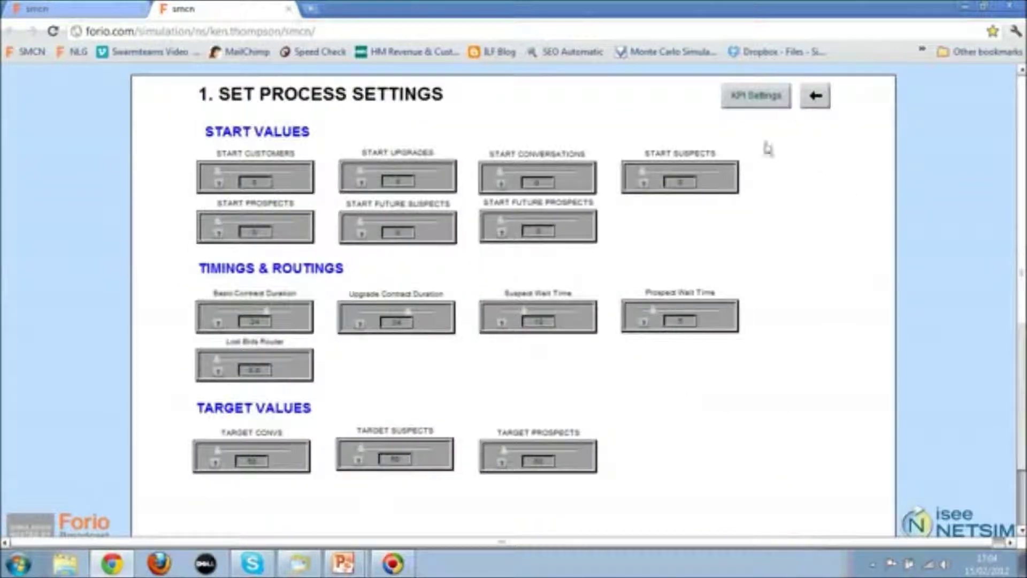
pyautogui.click(820, 102)
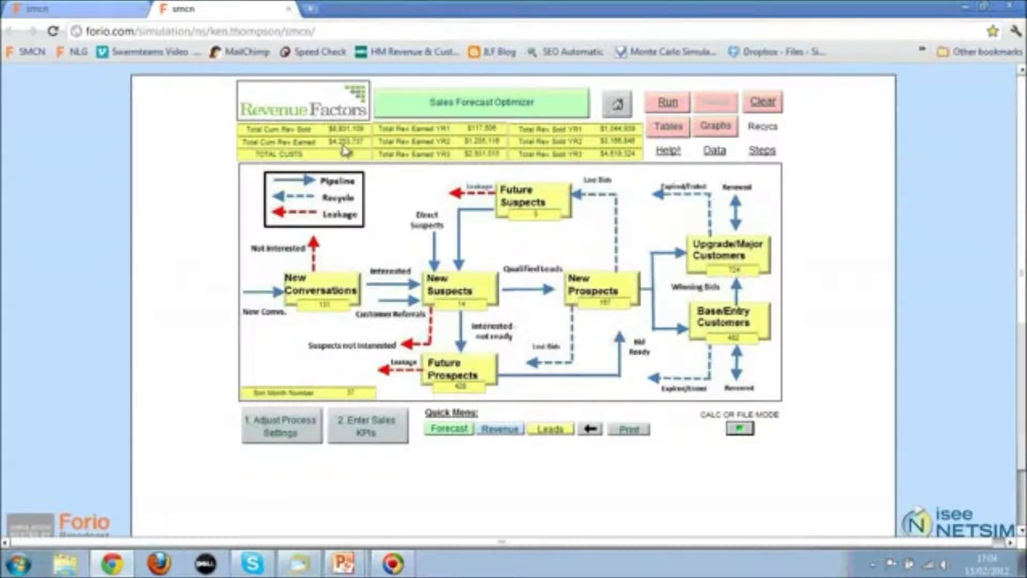
# - Open the forecast graphs and inspect the month 37 points on the cumulative revenue sold and earned curves
pyautogui.click(726, 131)
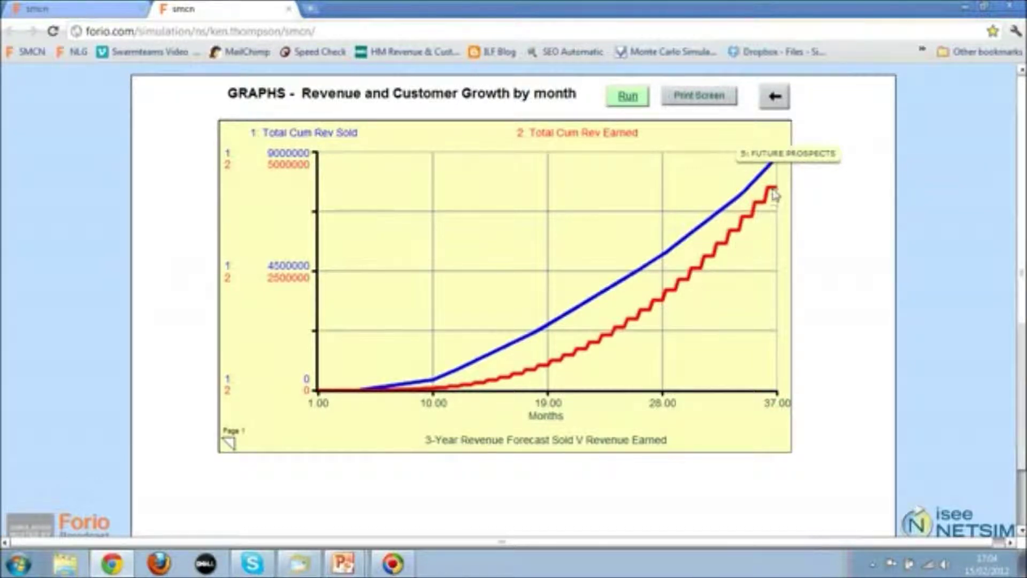
pyautogui.moveTo(773, 173)
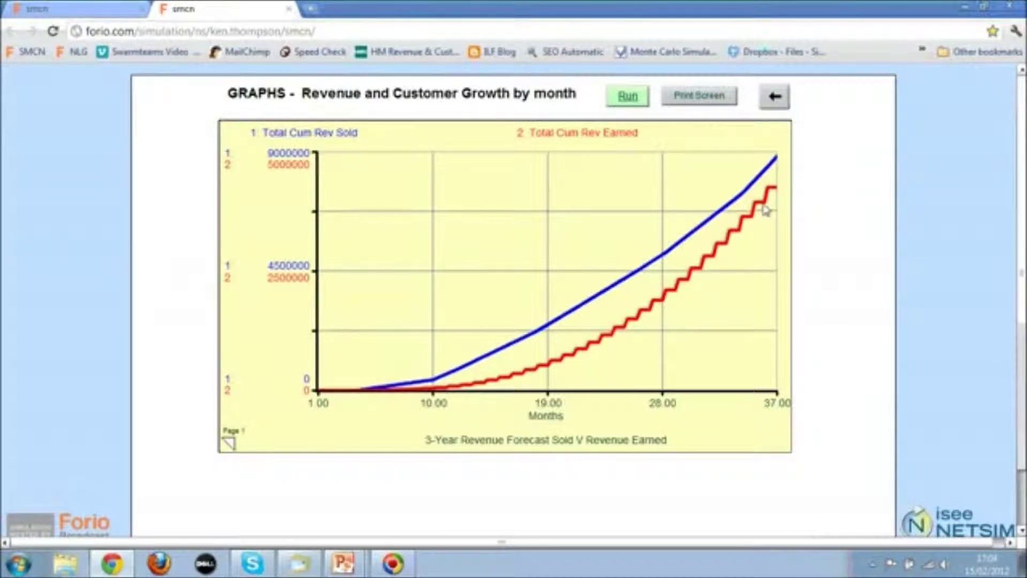
pyautogui.moveTo(773, 191)
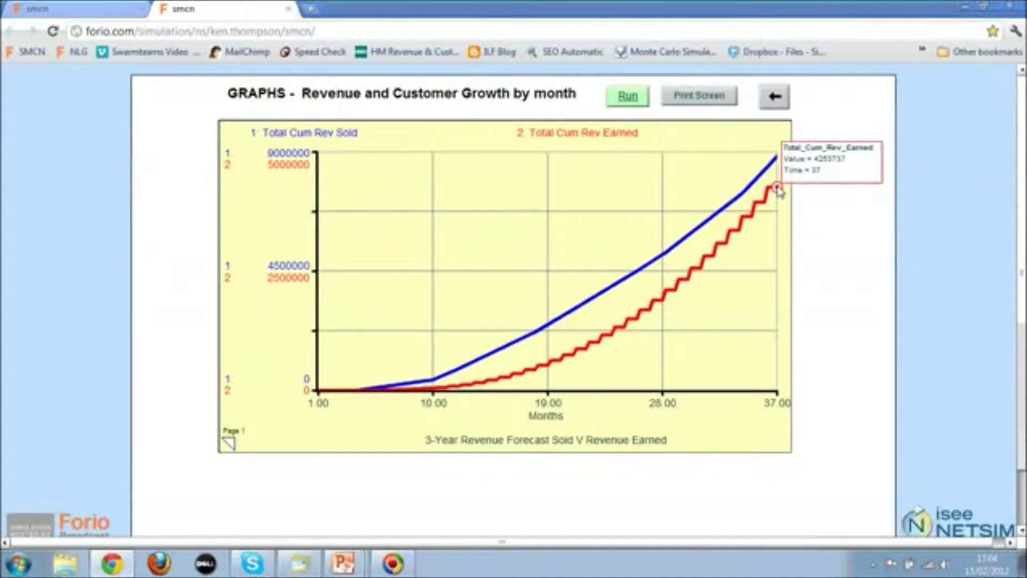
# - Page through the graphs of revenue by customer type, customer growth, pipeline growth and monthly revenue, and return to the forecast diagram
pyautogui.click(229, 442)
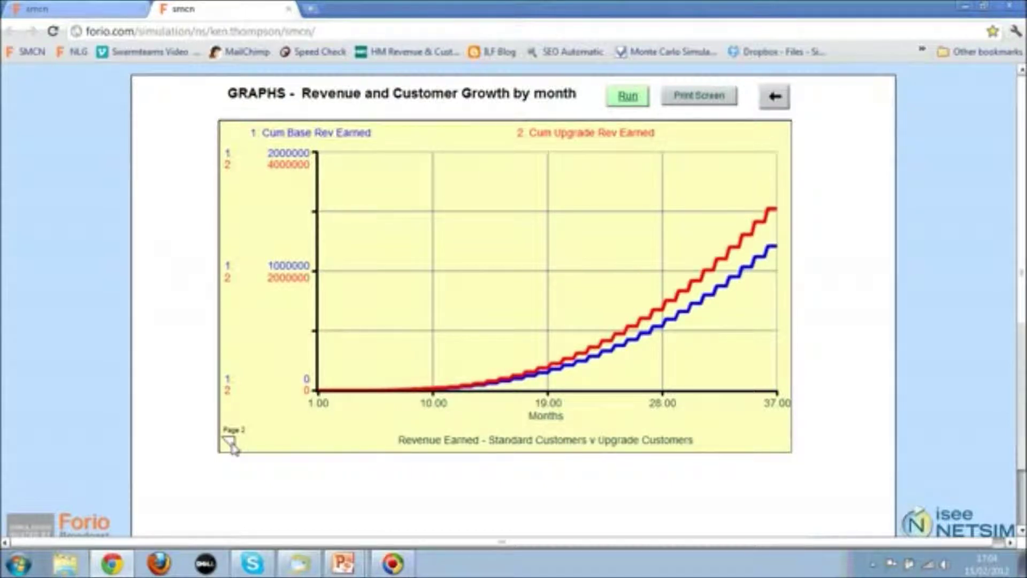
pyautogui.click(229, 443)
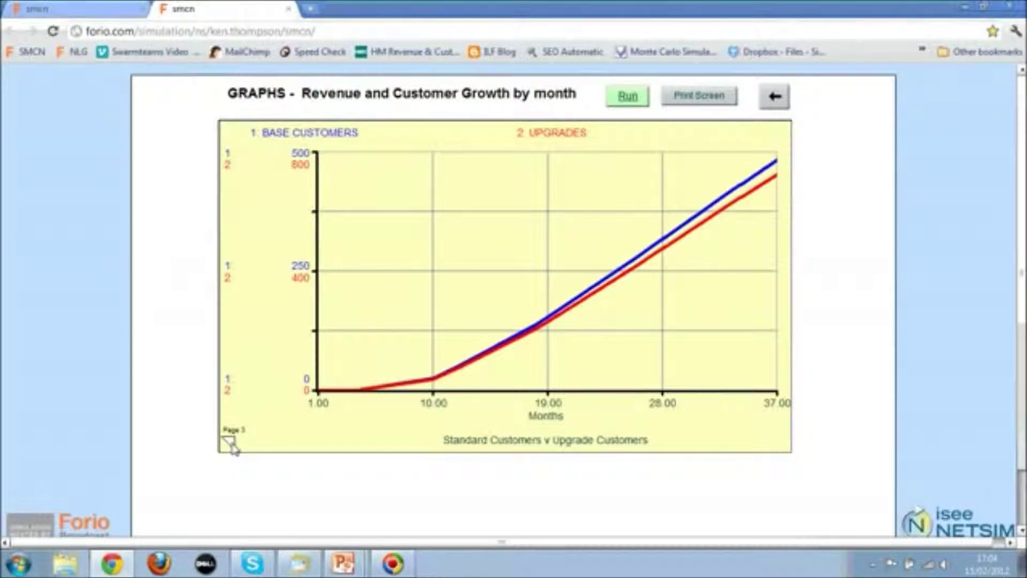
pyautogui.click(229, 442)
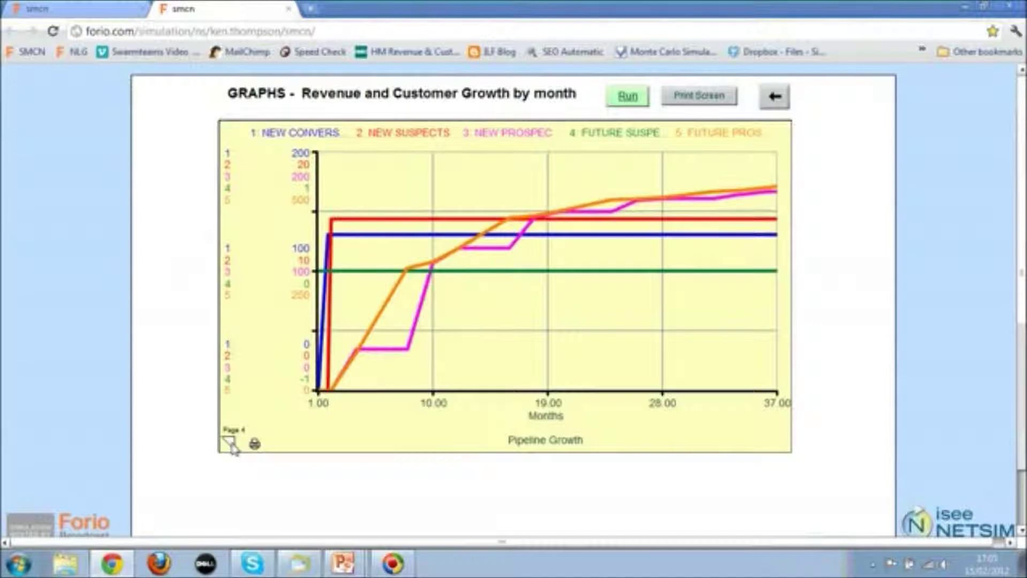
pyautogui.click(229, 443)
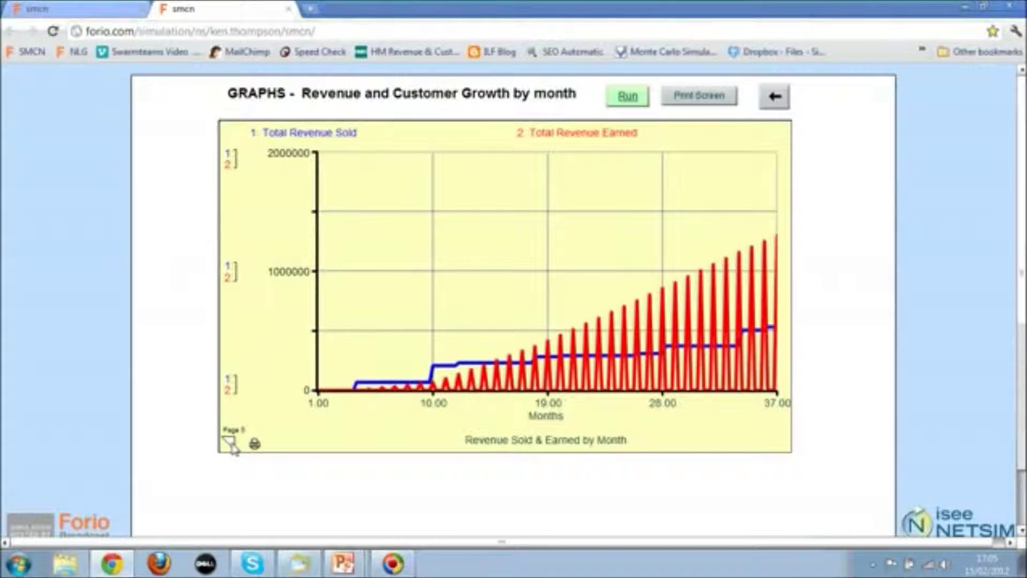
pyautogui.click(229, 443)
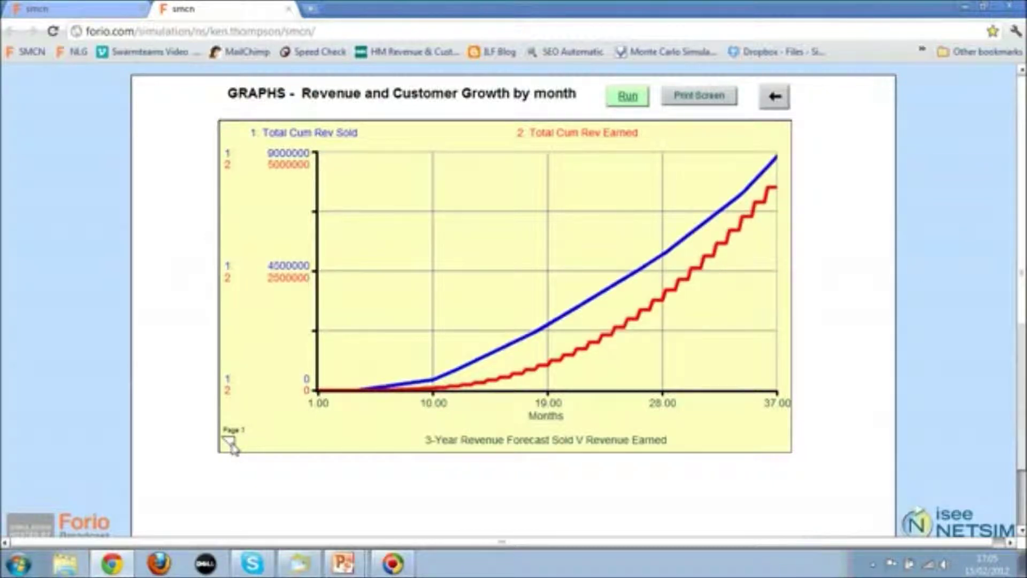
pyautogui.click(229, 442)
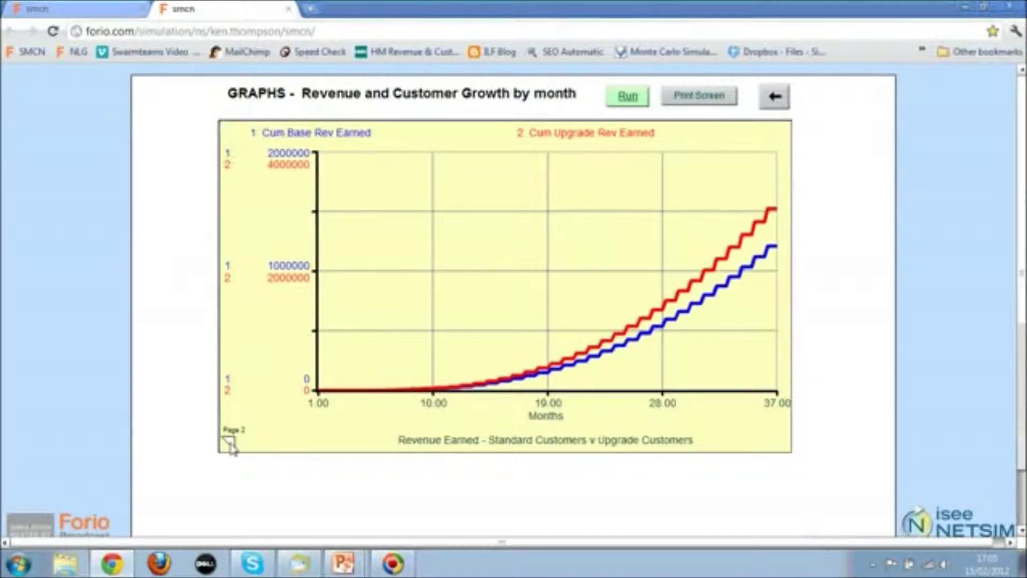
pyautogui.click(228, 442)
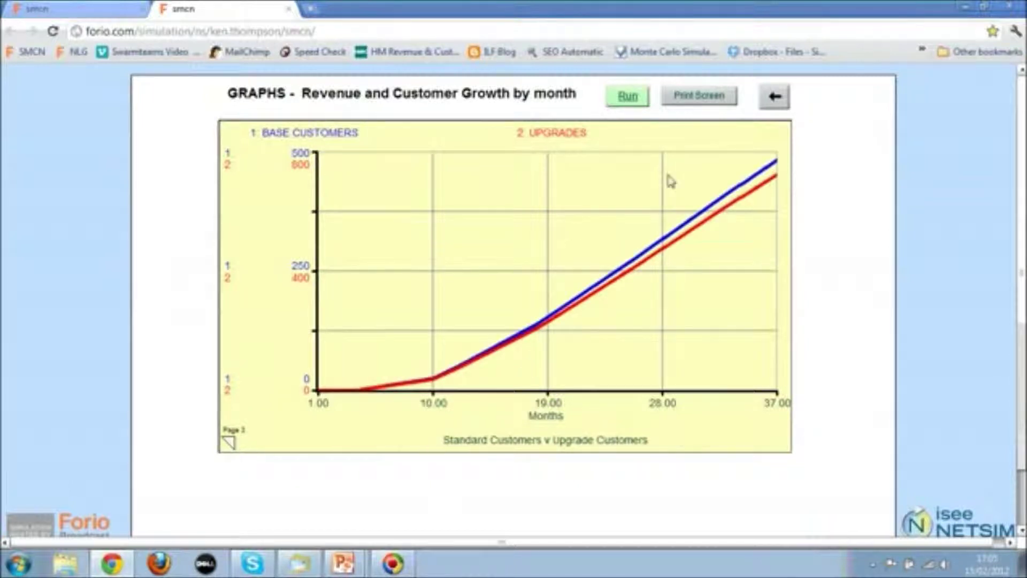
pyautogui.click(777, 102)
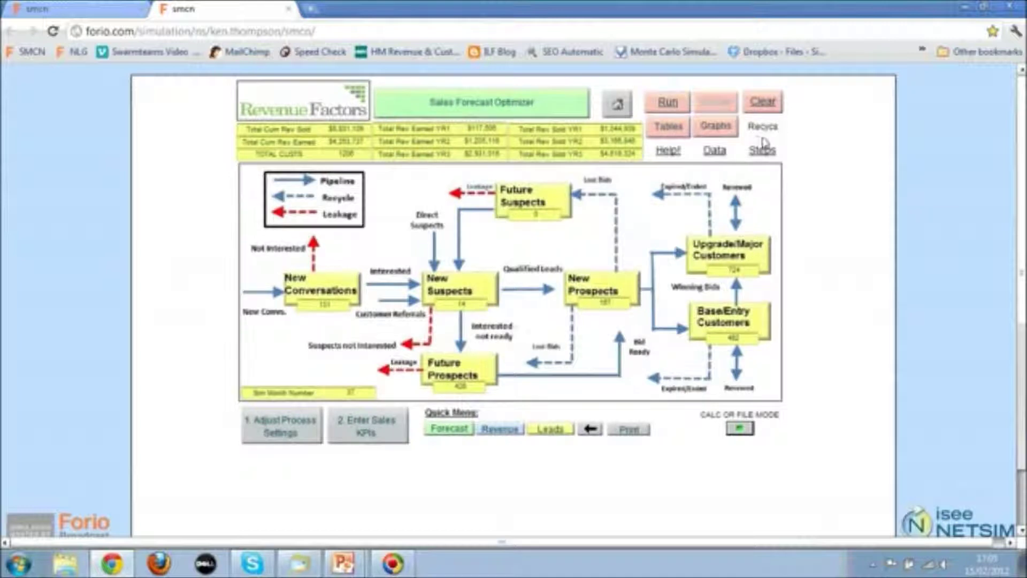
# - View the table of revenue sold and earned by month and return to the forecast diagram
pyautogui.click(675, 131)
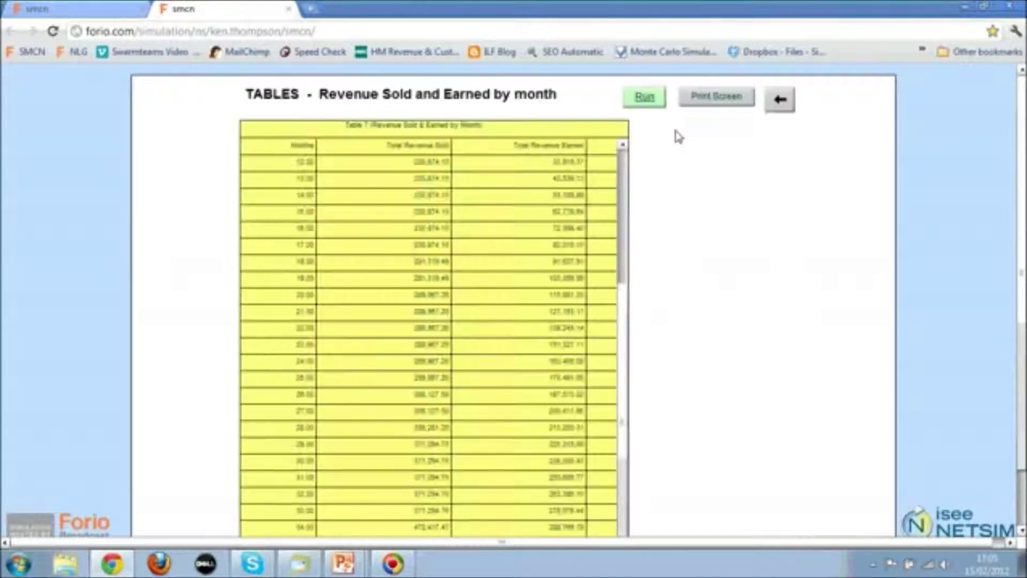
pyautogui.moveTo(624, 313); pyautogui.dragTo(622, 341)
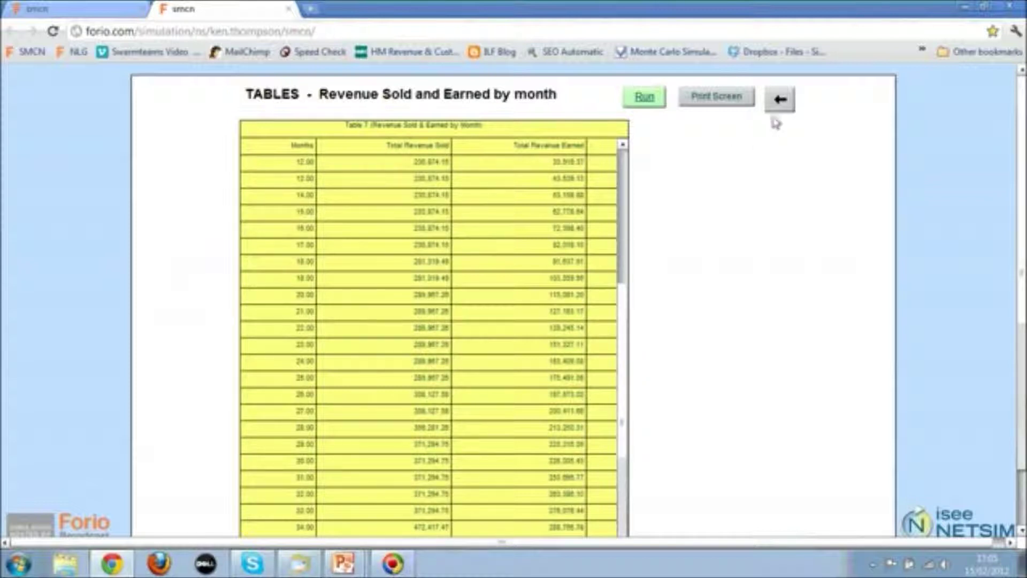
pyautogui.click(780, 100)
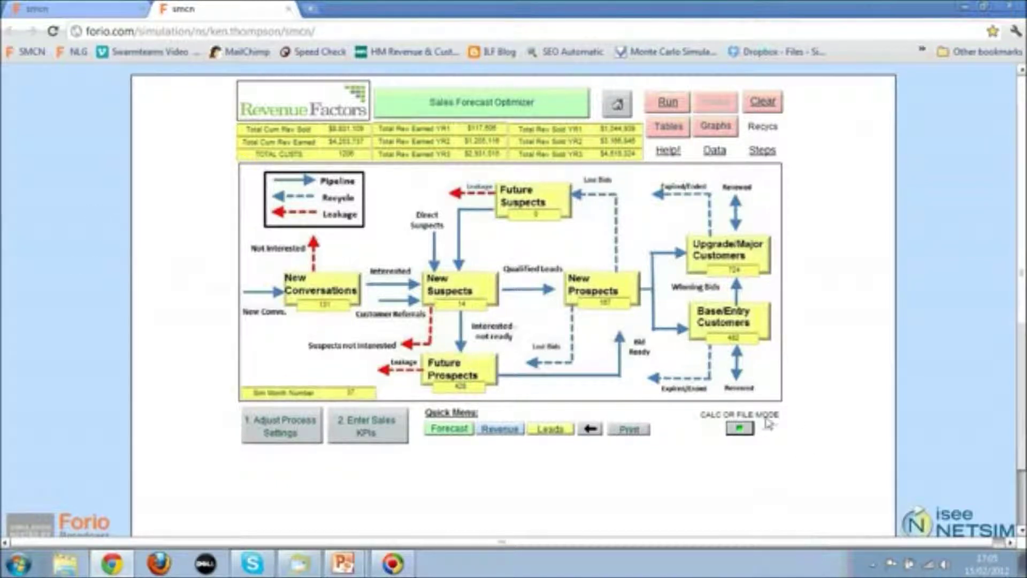
# - In the Sales Revenue Optimizer, raise the new-lead Conversations slider to 50, run the simulation and check the key results
pyautogui.click(740, 430)
pyautogui.click(514, 431)
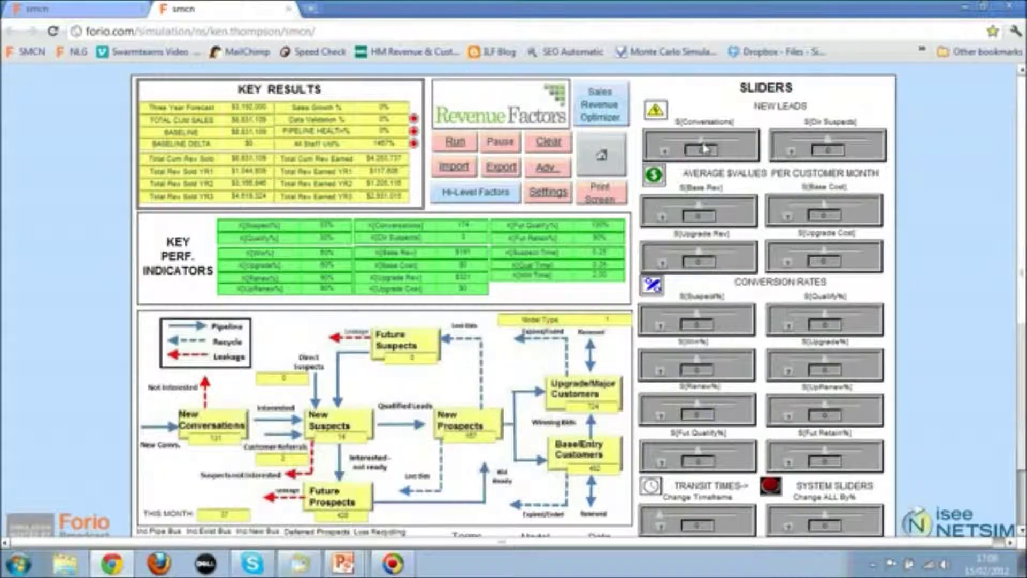
pyautogui.moveTo(703, 147); pyautogui.dragTo(747, 147)
pyautogui.click(457, 144)
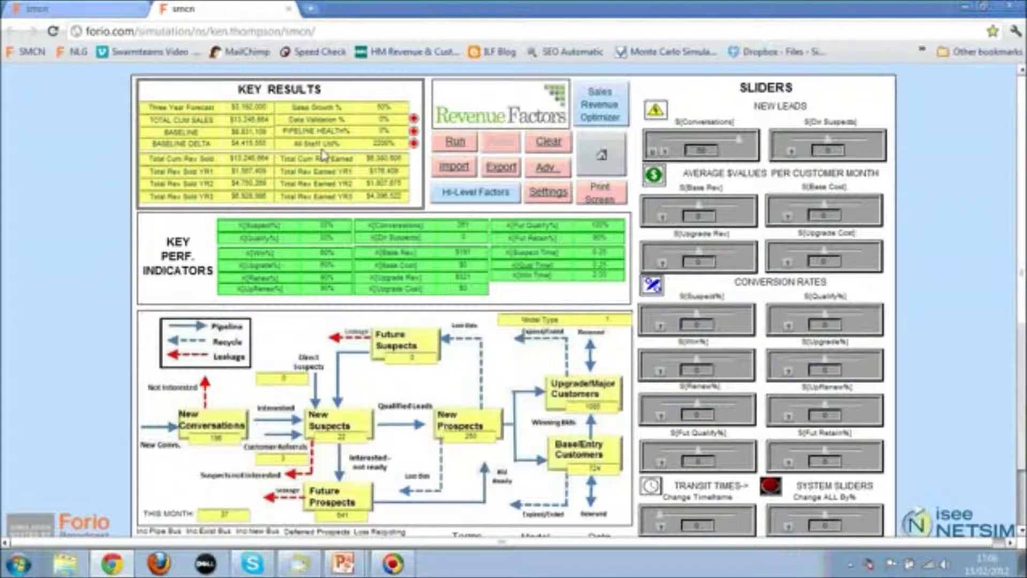
pyautogui.moveTo(234, 141); pyautogui.dragTo(257, 128)
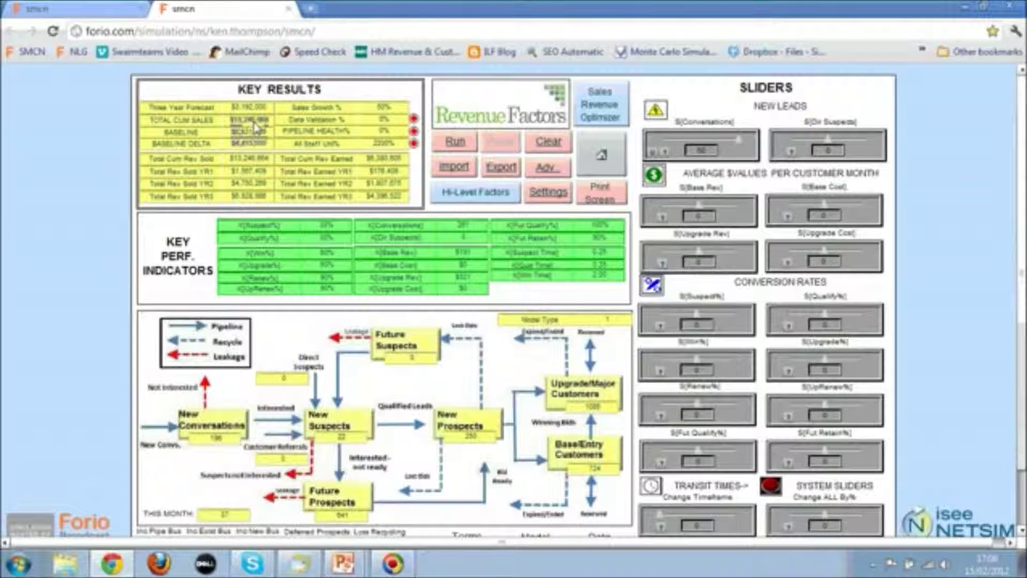
pyautogui.click(395, 116)
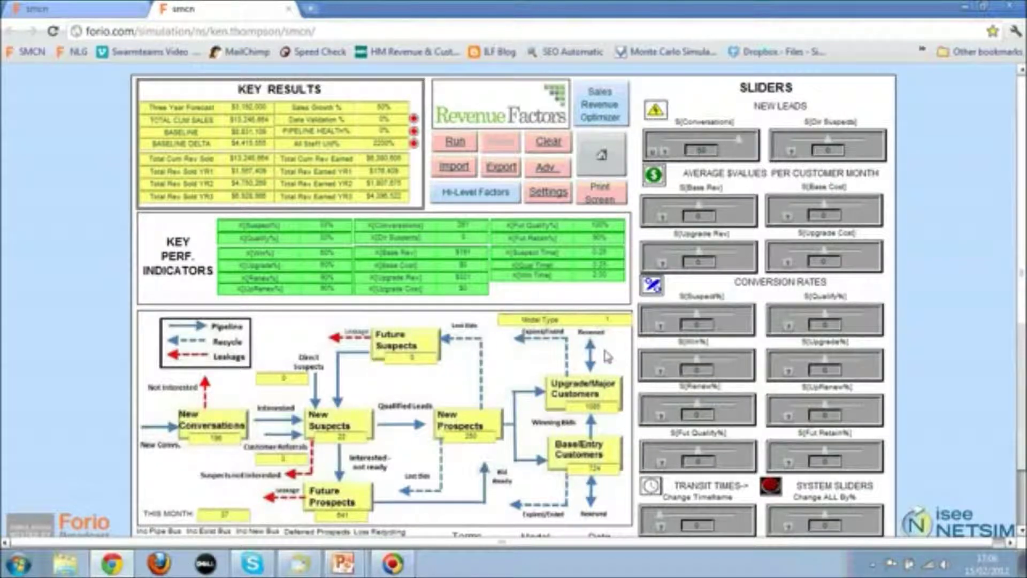
# - Set the Transit Times slider Change Timeframe to 12 and run the simulation
pyautogui.click(698, 526)
pyautogui.write('12')
pyautogui.click(452, 146)
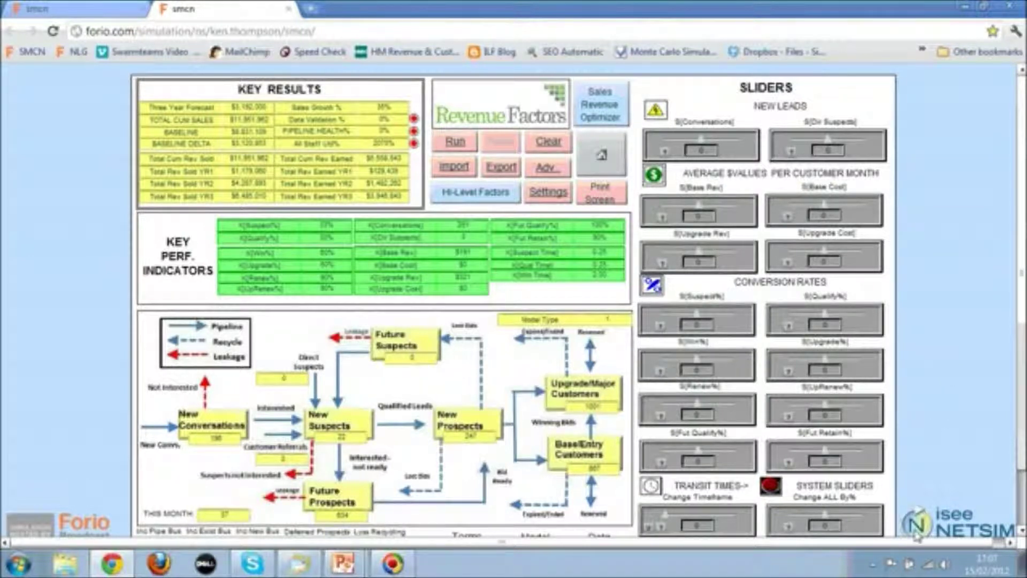
# - Set the system slider Change ALL By% to -10 and run the simulation
pyautogui.click(830, 524)
pyautogui.write('10')
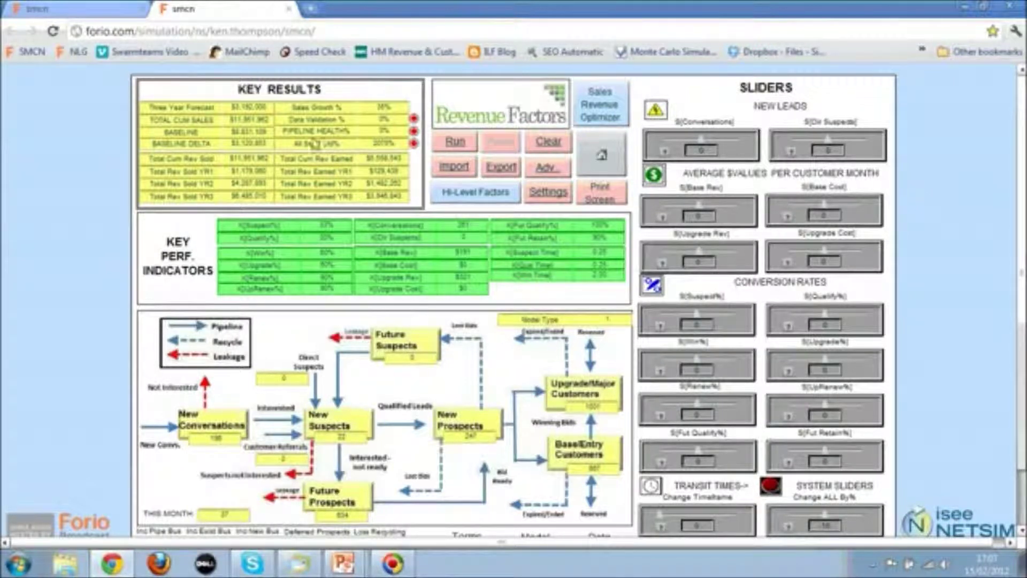
pyautogui.click(459, 145)
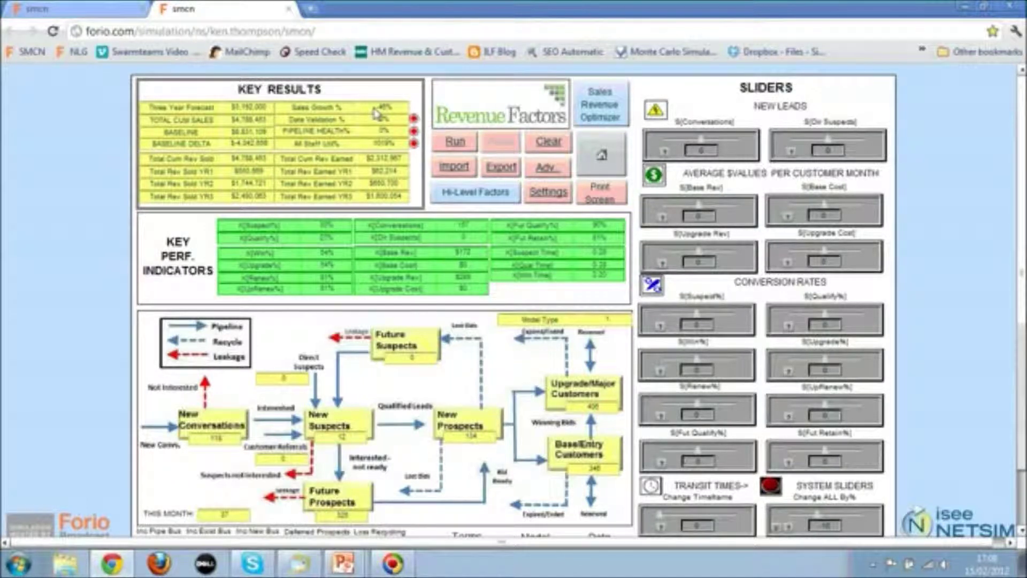
# - Look over the rest of the Sales Revenue Optimizer page and return to the Revenue Factors home page
pyautogui.scroll(-1, 1022, 390)
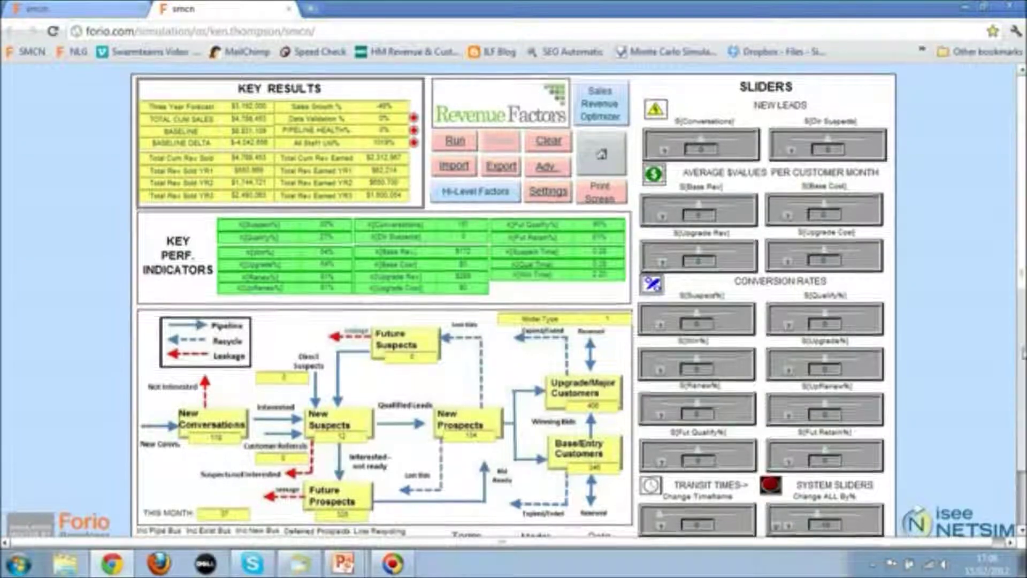
pyautogui.moveTo(1022, 387)
pyautogui.mouseDown()
pyautogui.moveTo(1022, 399)
pyautogui.moveTo(1024, 346)
pyautogui.moveTo(1023, 402)
pyautogui.mouseUp()
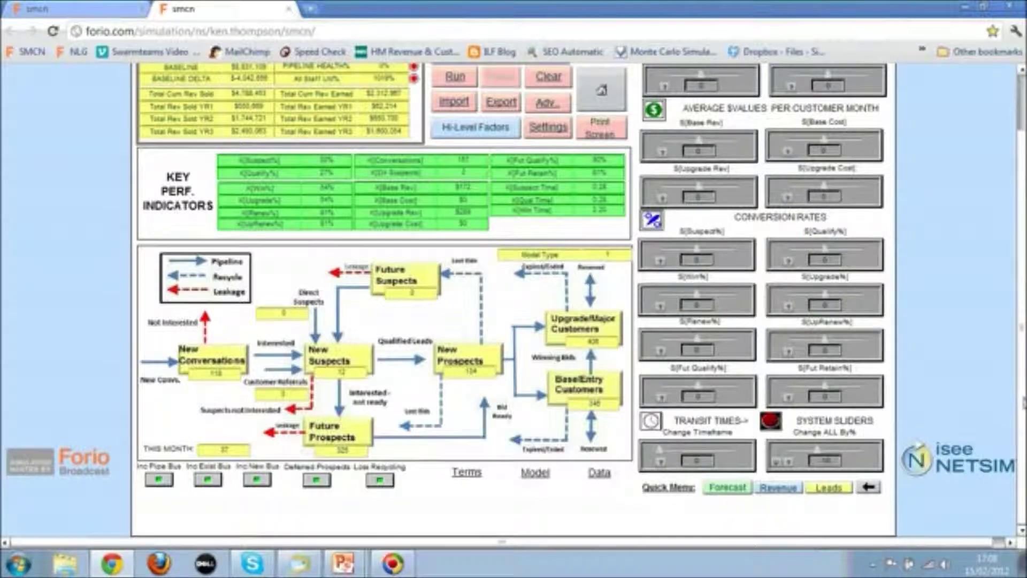
pyautogui.moveTo(1023, 402); pyautogui.dragTo(1022, 297)
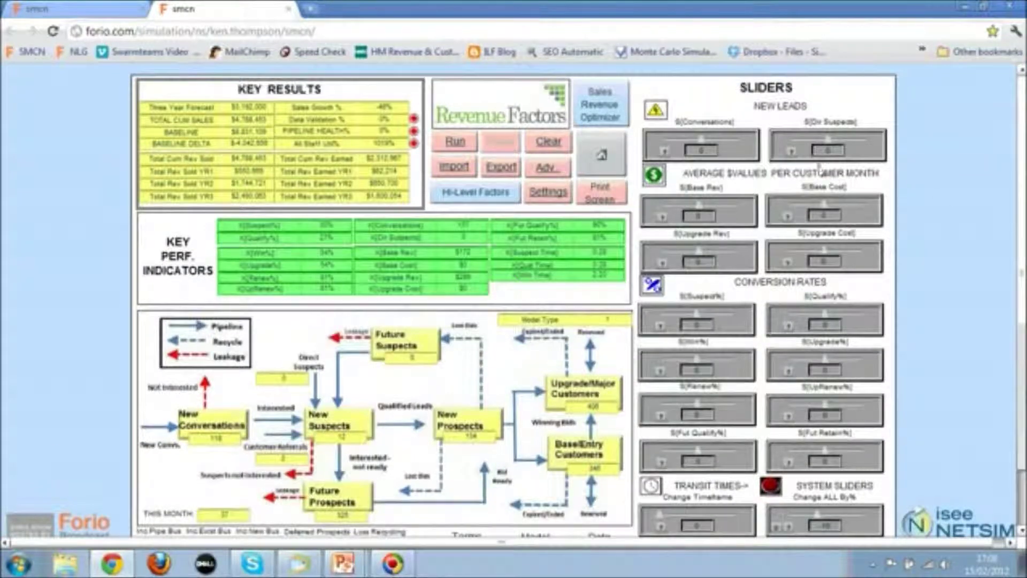
pyautogui.click(602, 155)
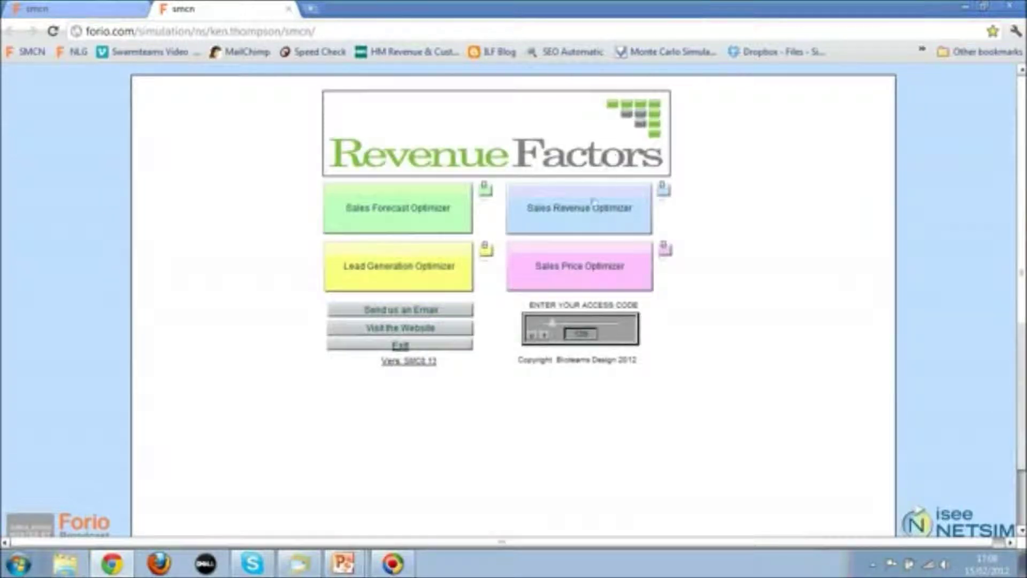